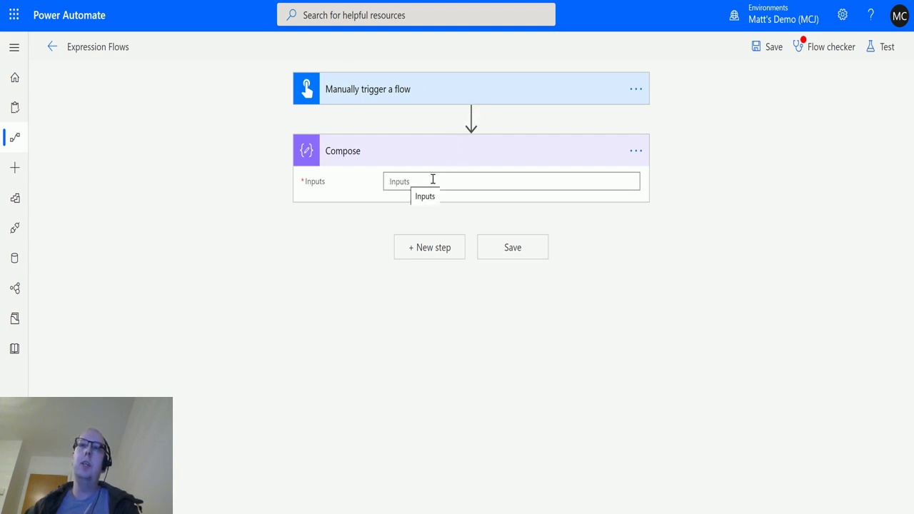
In the Compose Inputs expression editor, expand the full Date and time function list.
click(474, 182)
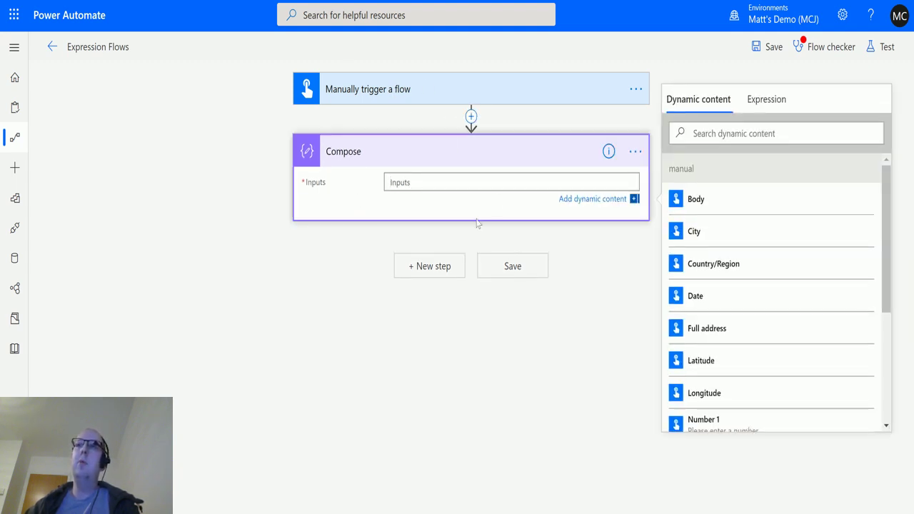
click(770, 100)
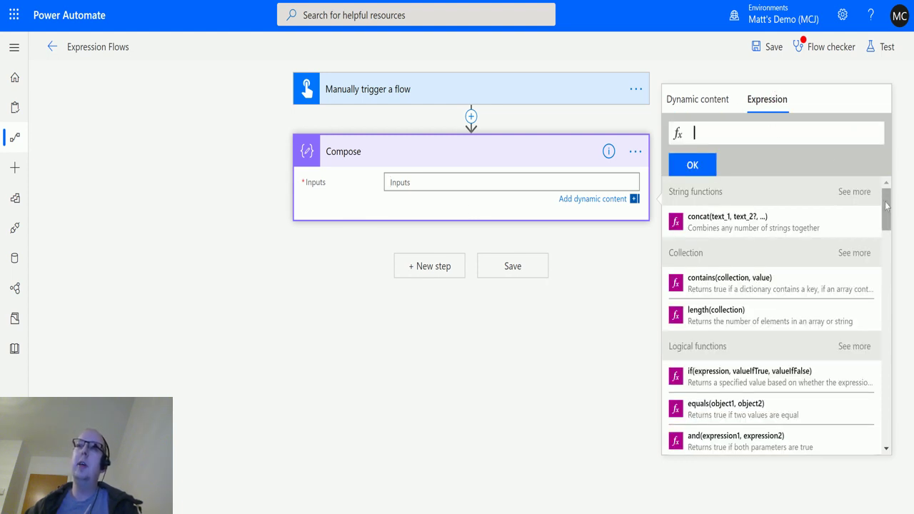
drag(887, 205, 888, 278)
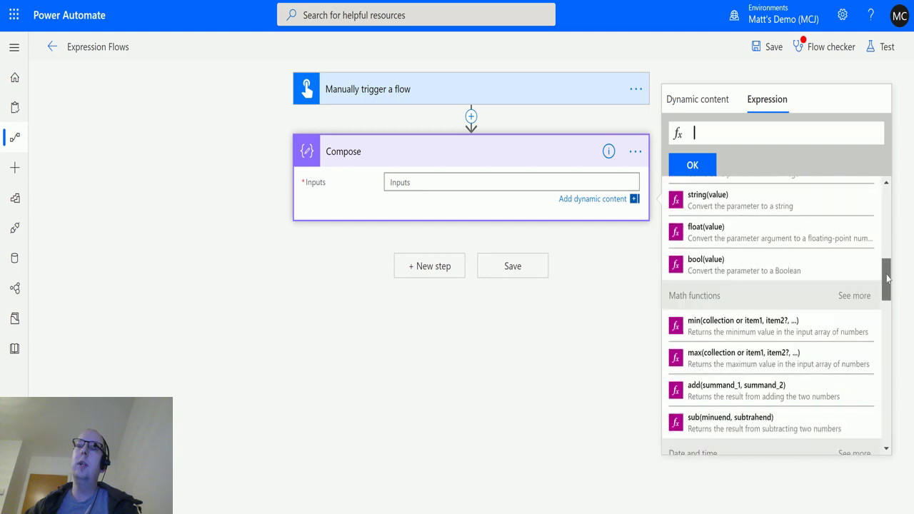
drag(888, 278, 886, 309)
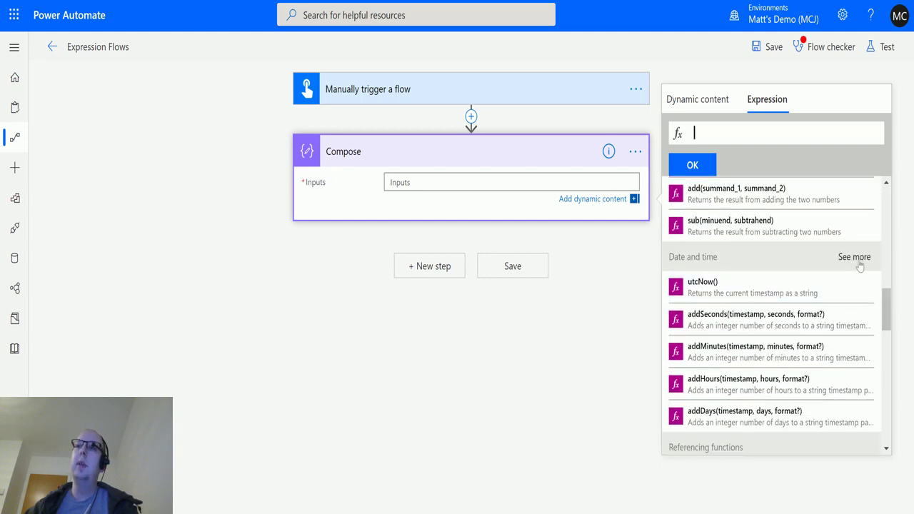
click(858, 257)
scroll(813, 310, down, 1)
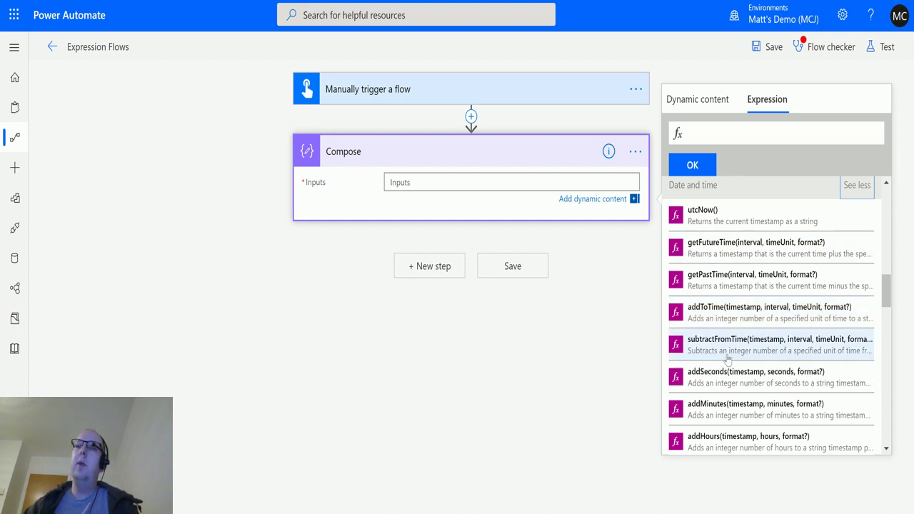
mouse_move(771, 344)
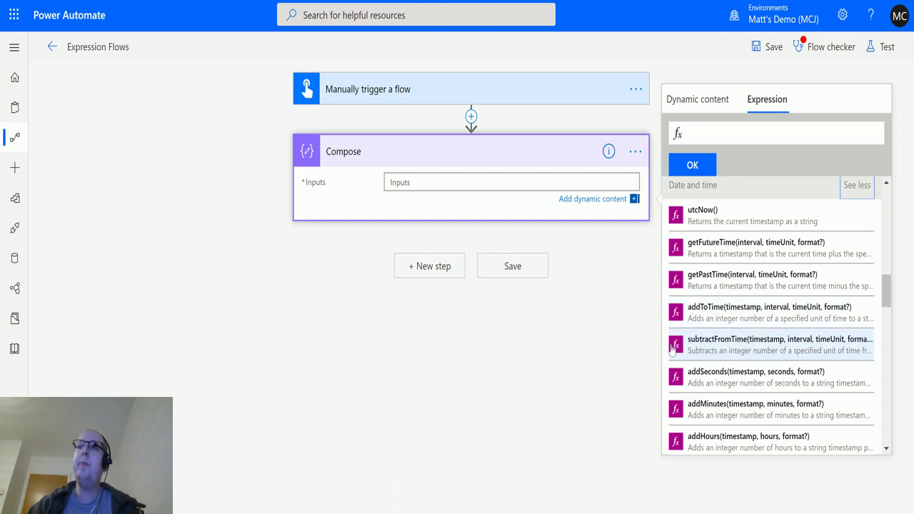
Enter subtractFromTime(utcNow(),4,'day') as the Compose input expression.
click(720, 351)
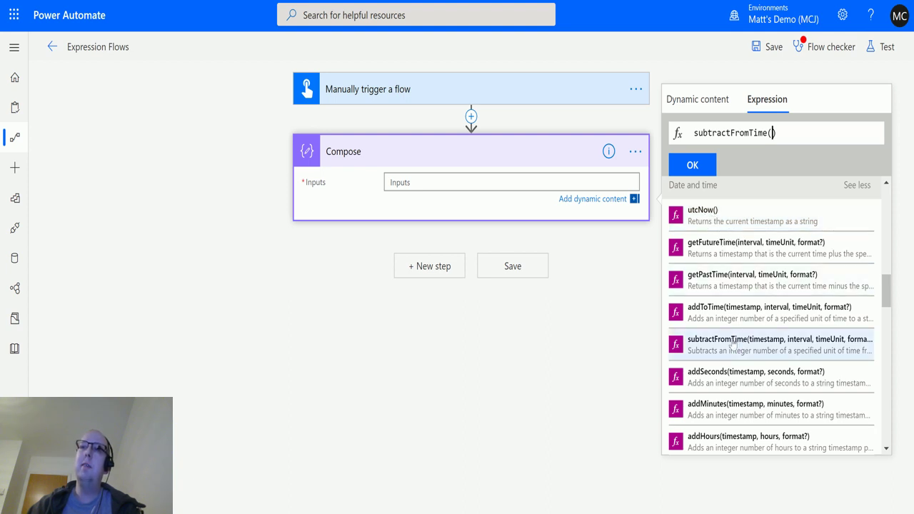
click(715, 225)
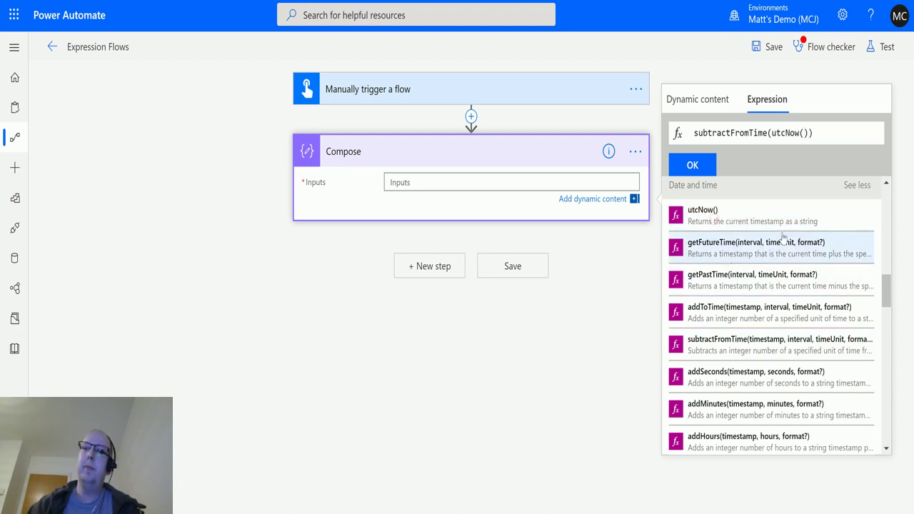
text(,)
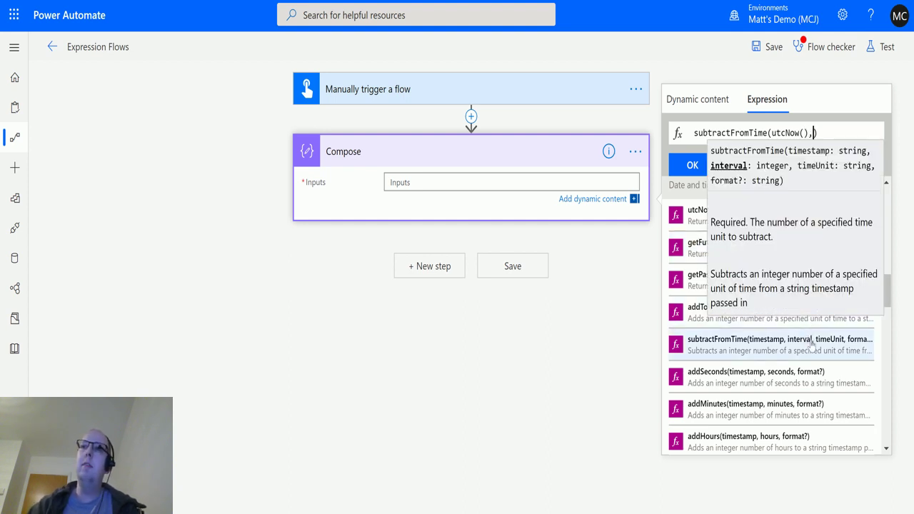
text(4)
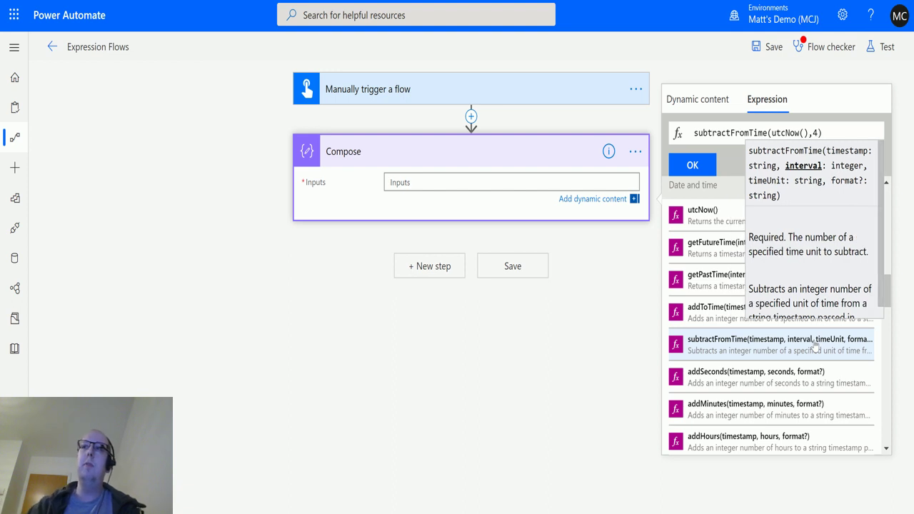
text(,')
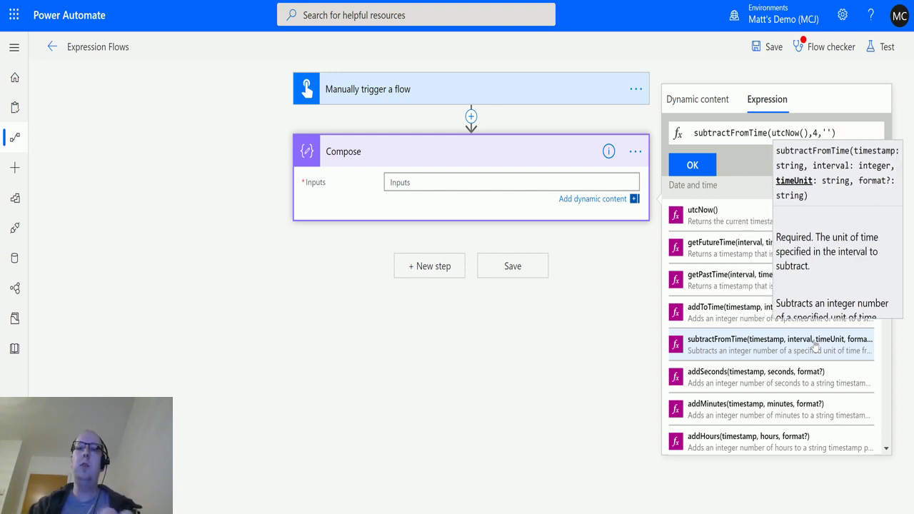
text(day)
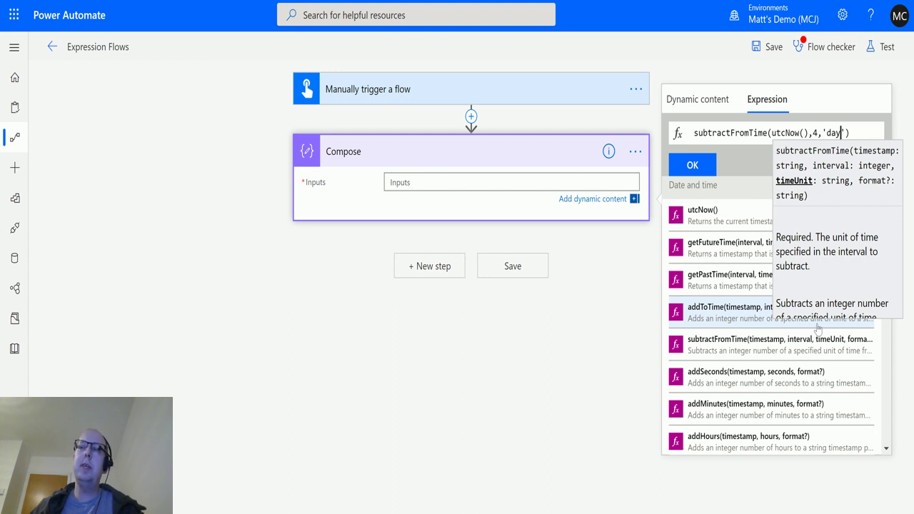
text(')
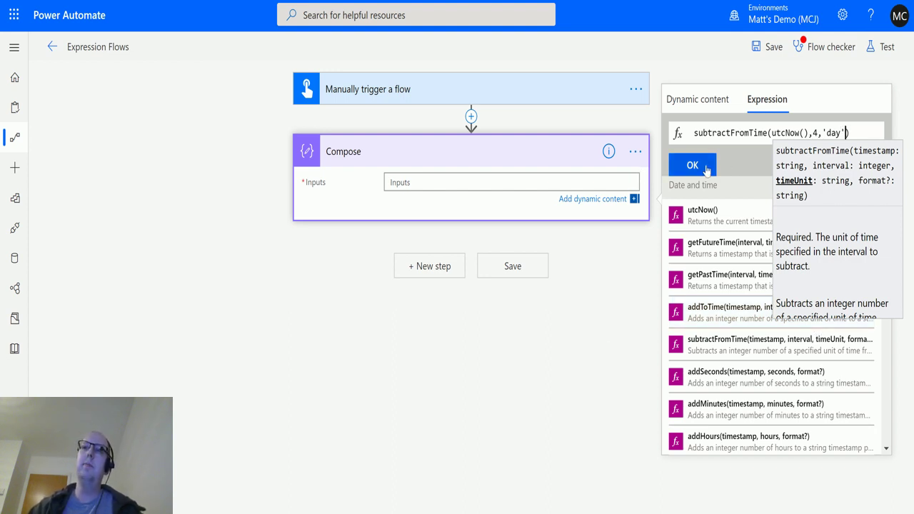
click(701, 169)
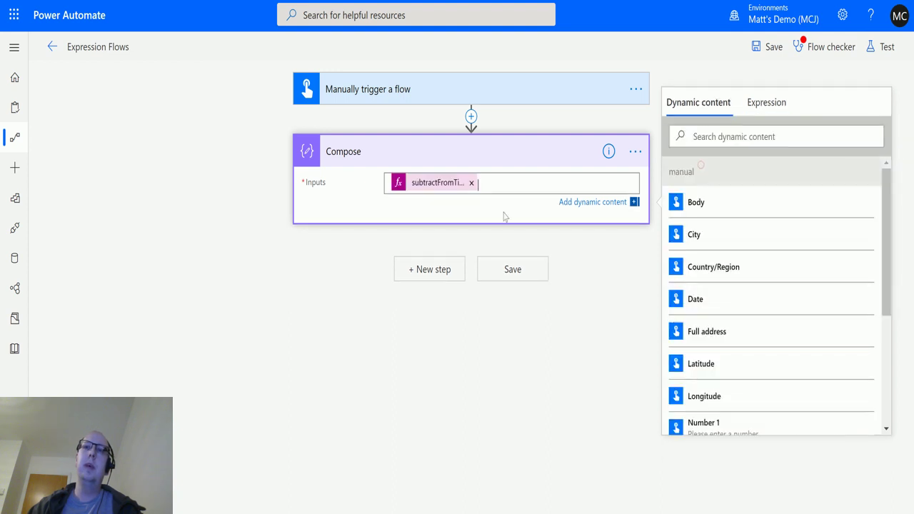
Save and test the flow with a manual trigger, then check the Compose output timestamp.
click(592, 360)
click(886, 47)
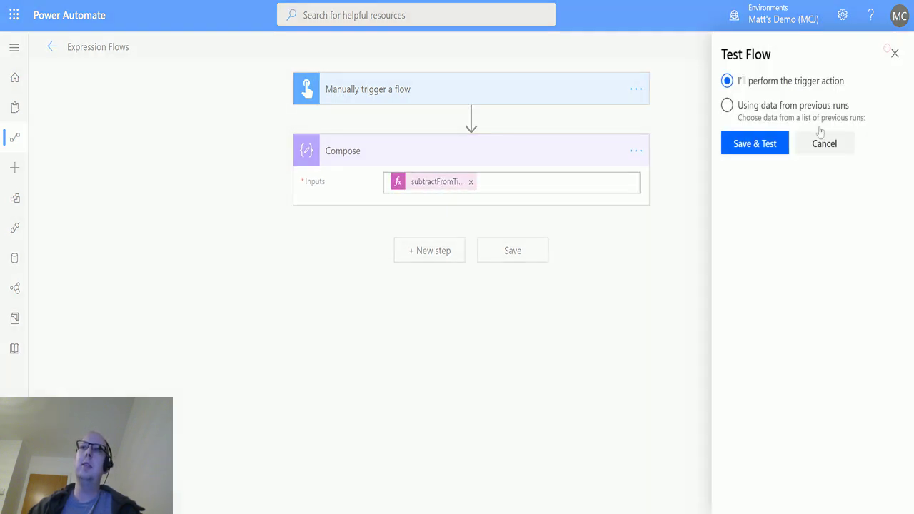
click(763, 146)
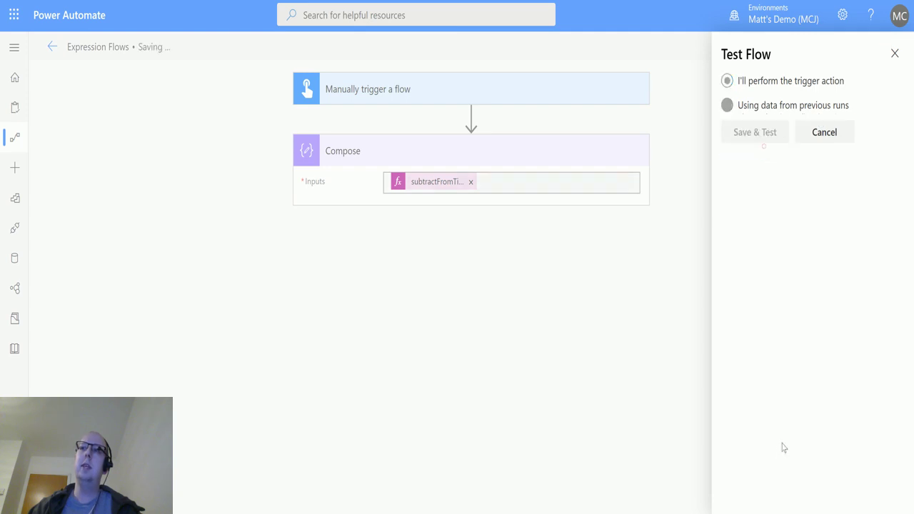
click(760, 491)
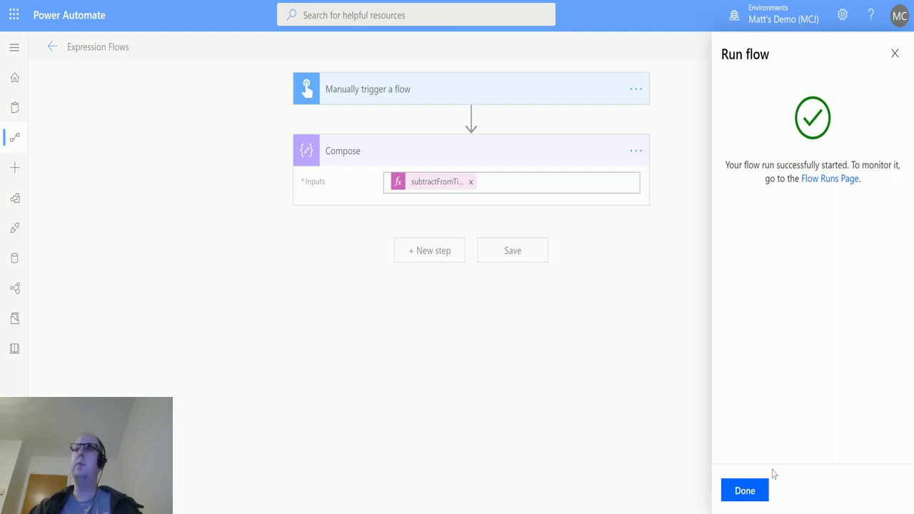
click(760, 486)
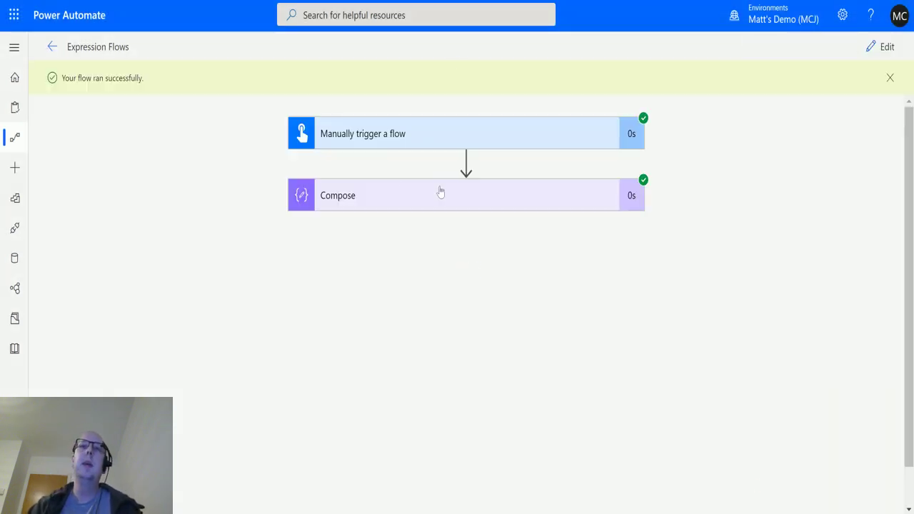
click(506, 204)
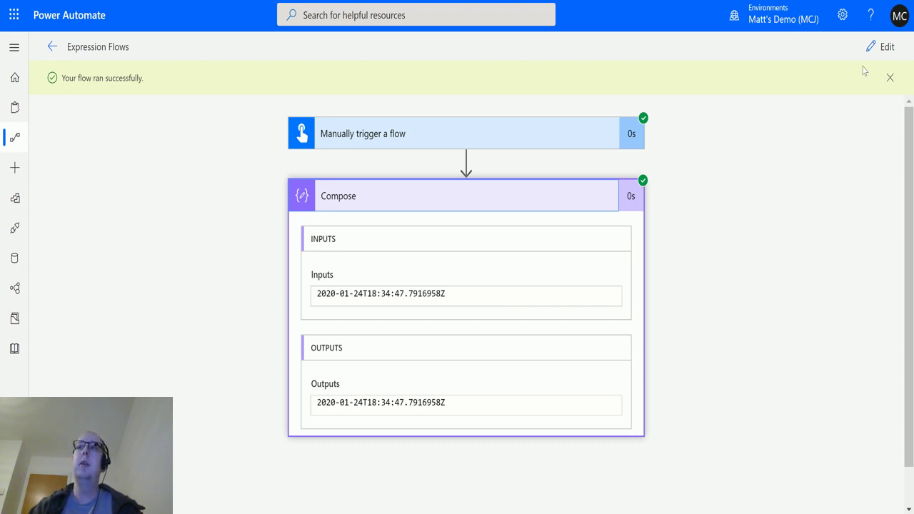
Add the 'yyyy-MM-ddTHH:mm:ss' format argument to the subtractFromTime expression.
click(883, 47)
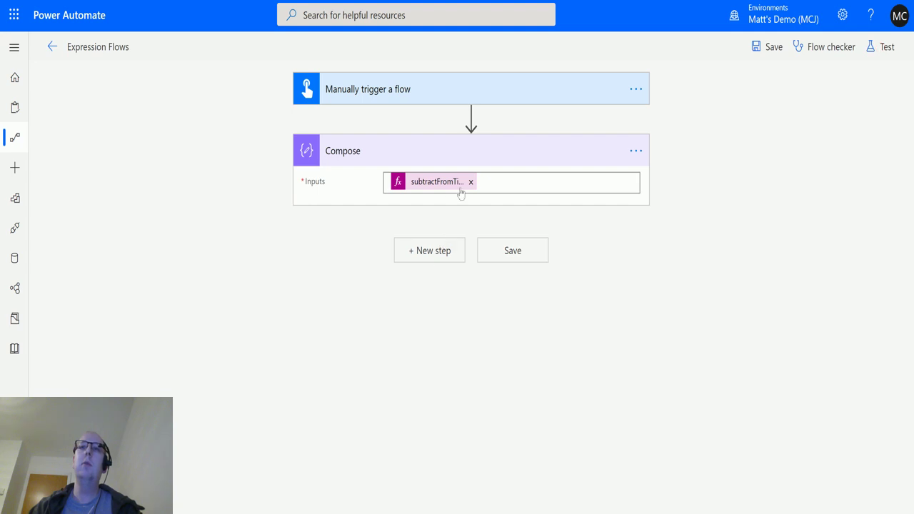
click(430, 181)
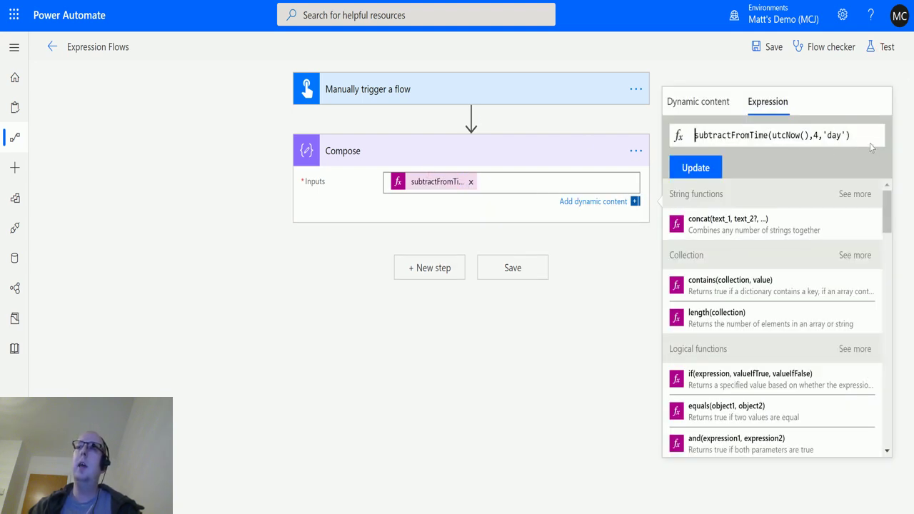
click(848, 136)
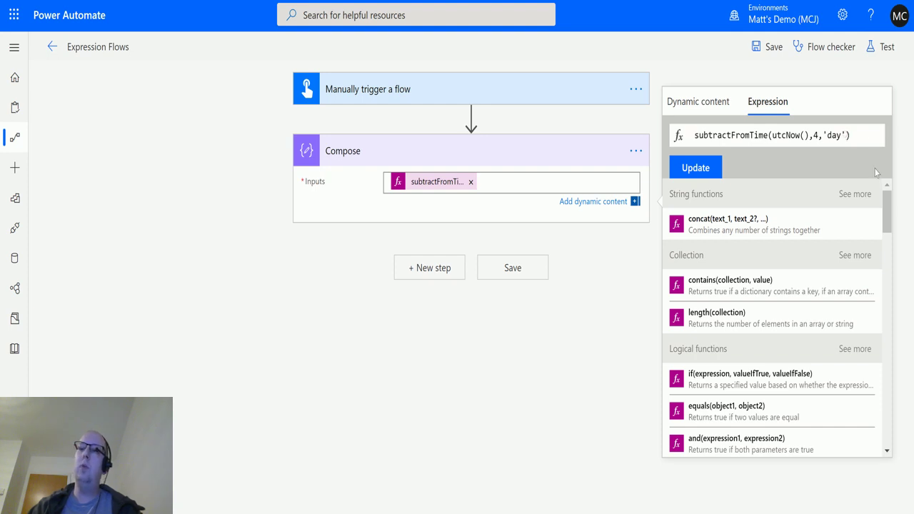
text(,)
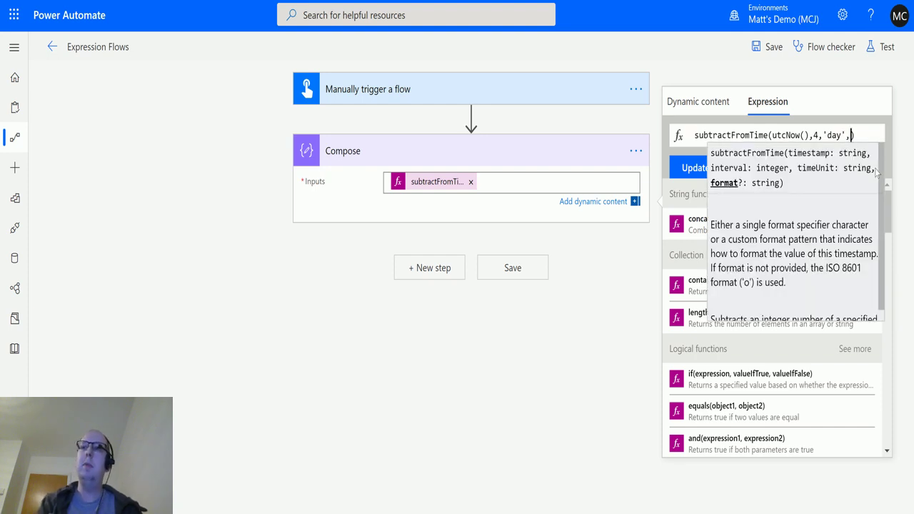
text(yyyy-MM-ddTHH:mm:ss)
click(856, 184)
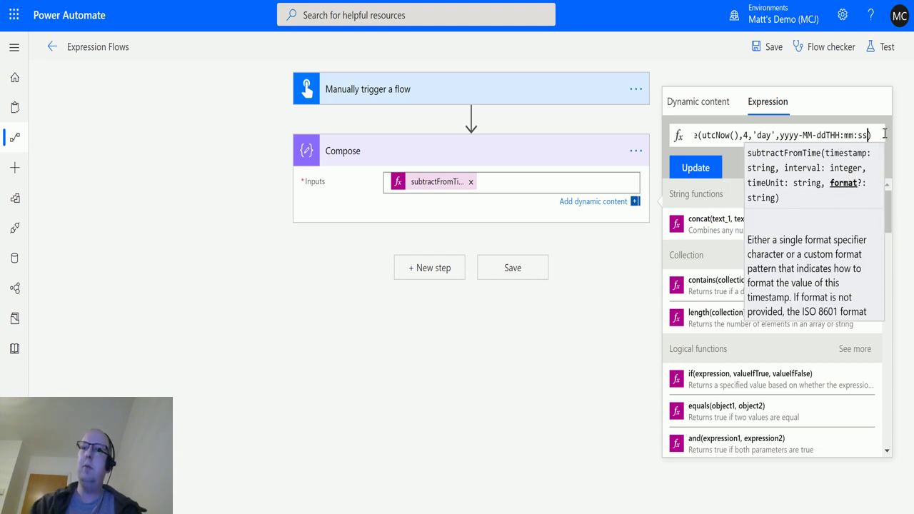
text(')
key(Left)
key(Left)
key(Left)
key(Left)
key(Left)
key(Left)
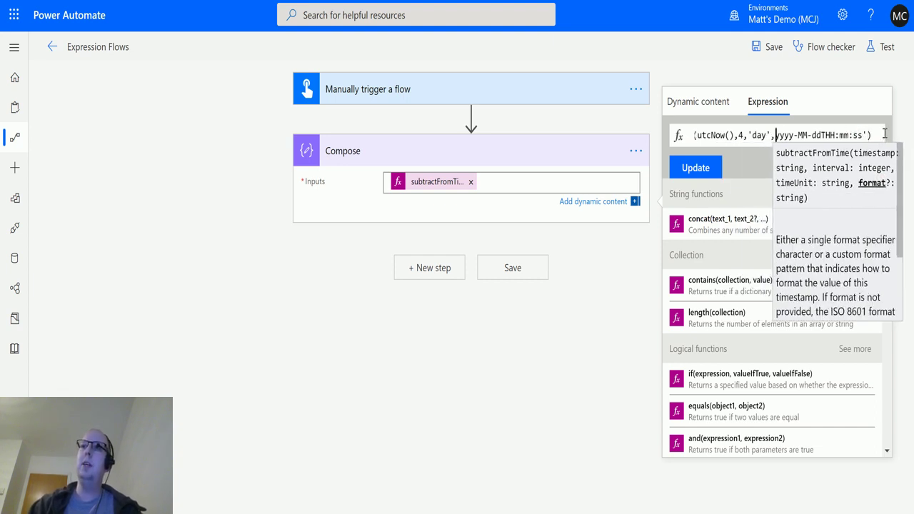
text(')
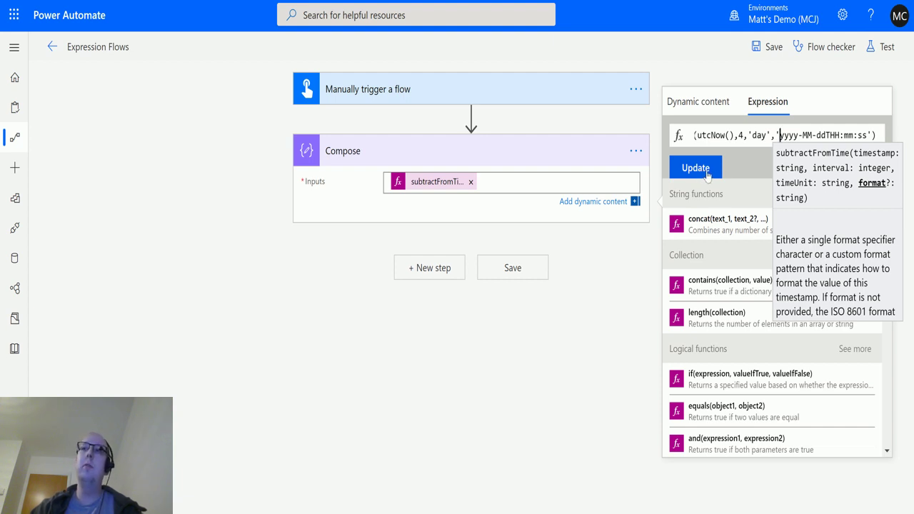
click(708, 175)
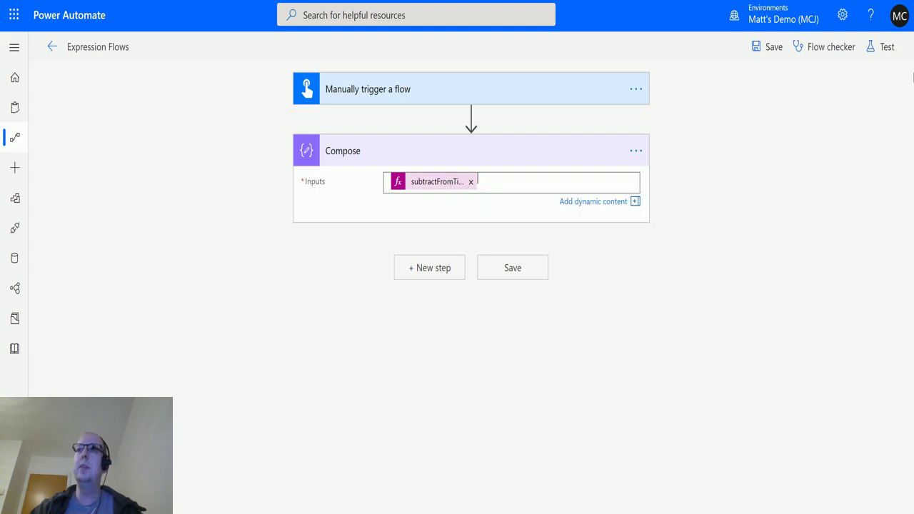
Save and rerun the flow, then view Compose's formatted output 2020-01-24T18:36:43.
click(884, 47)
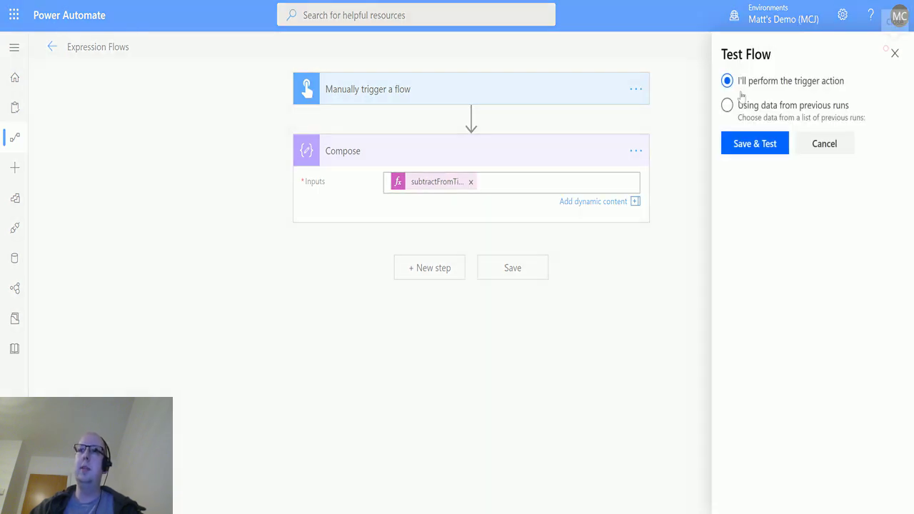
click(756, 144)
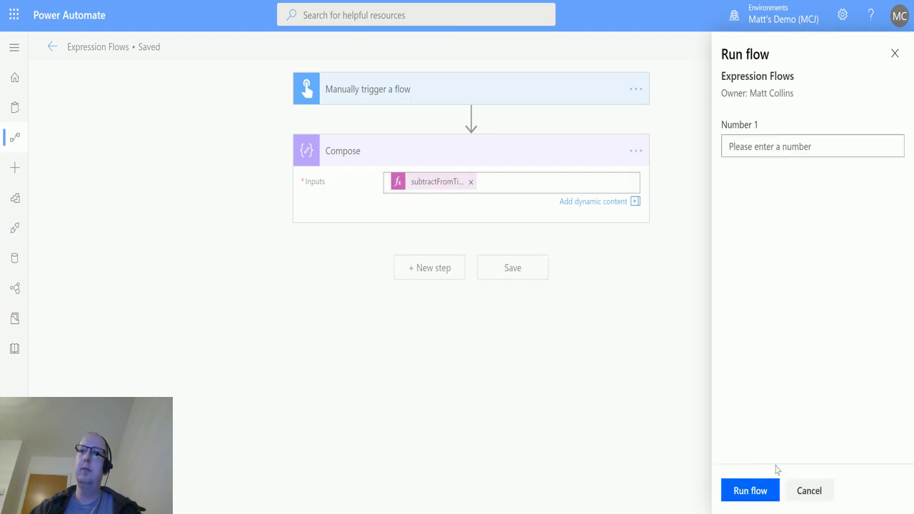
click(759, 491)
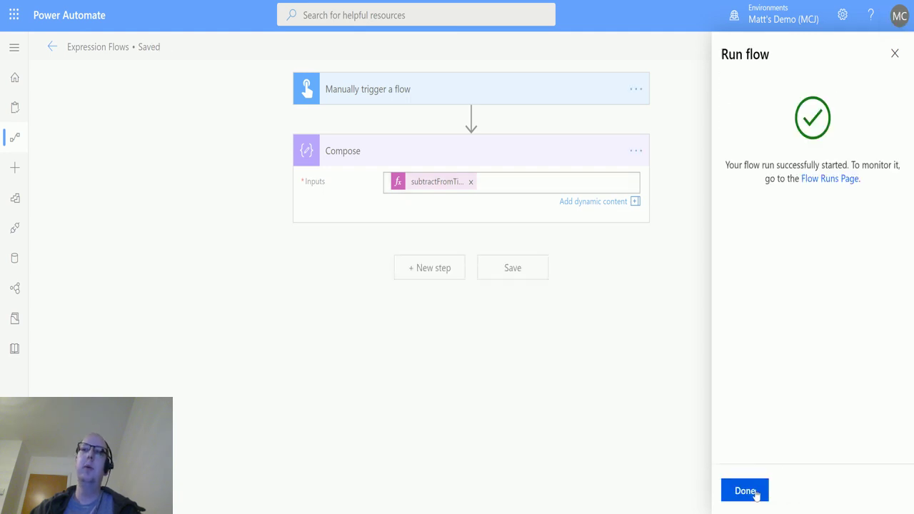
click(756, 493)
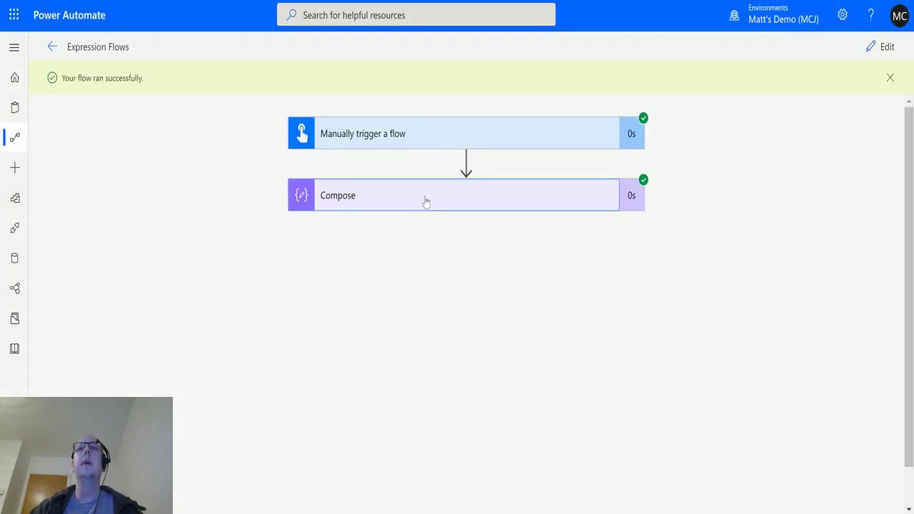
click(426, 202)
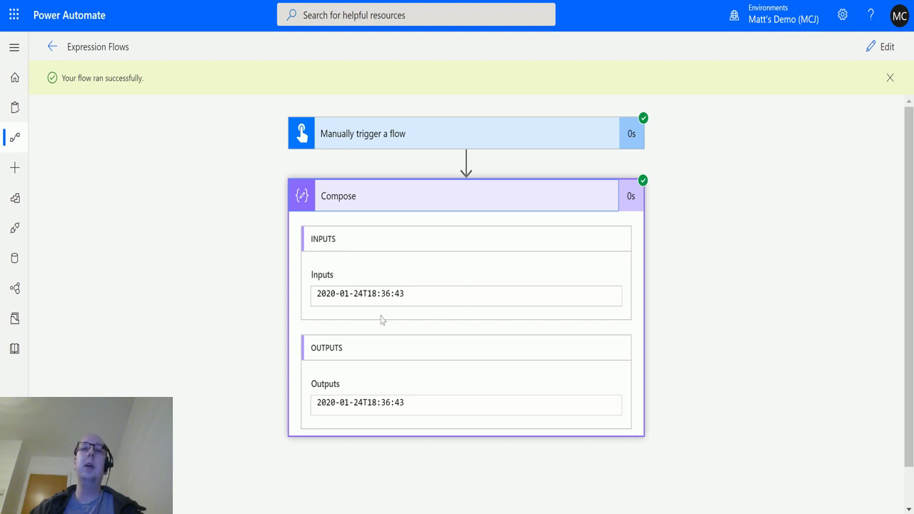